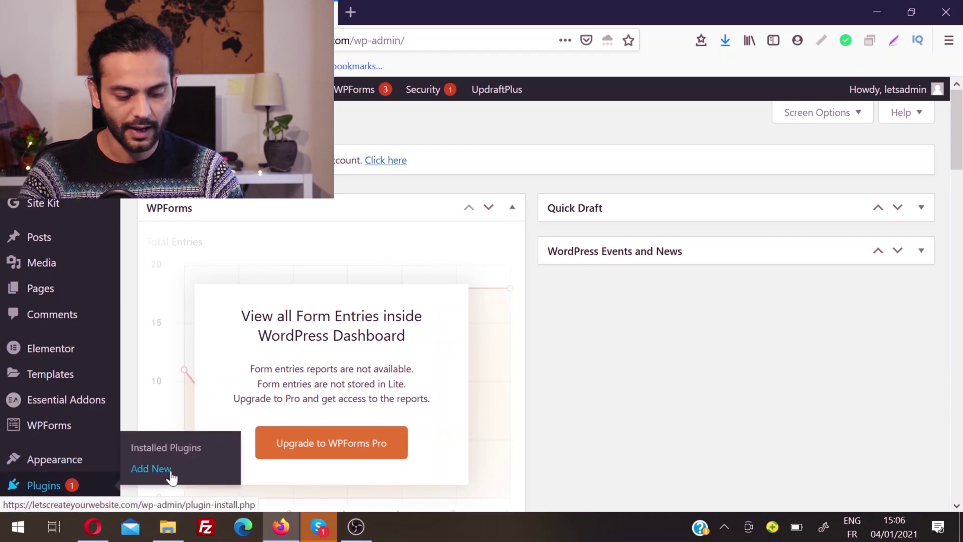
# Search Add New plugins for 'cookie notice', then install and activate Cookie Notice for GDPR & CCPA
pyautogui.click(151, 468)
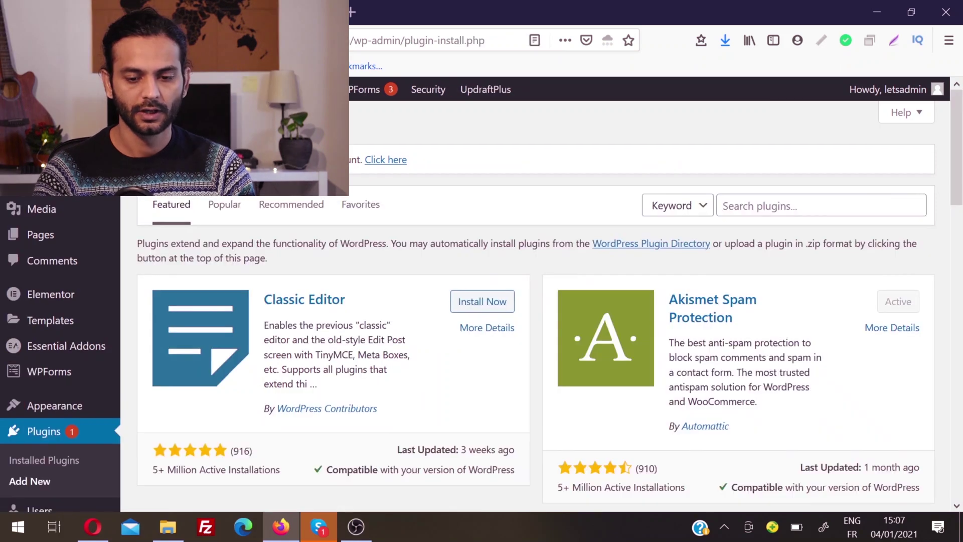
pyautogui.write('cookie')
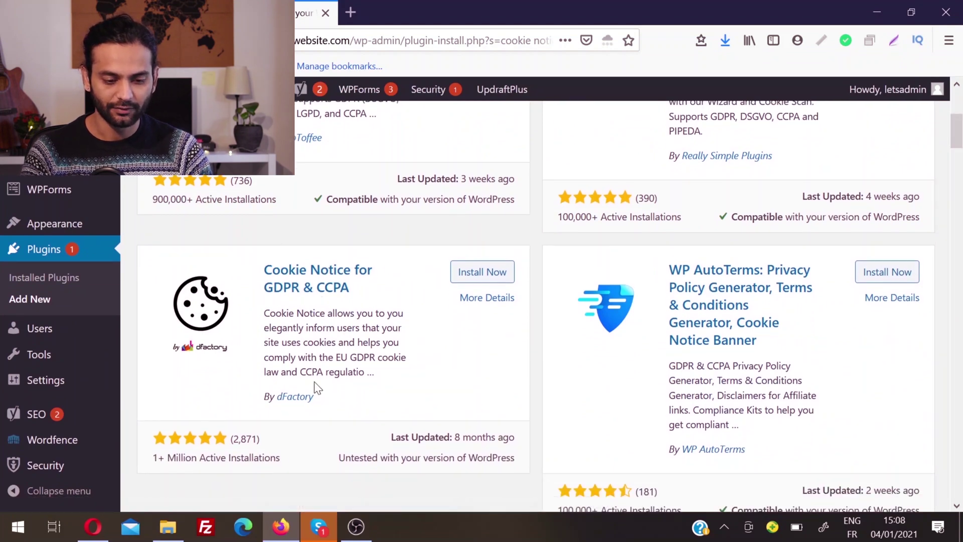
pyautogui.click(481, 275)
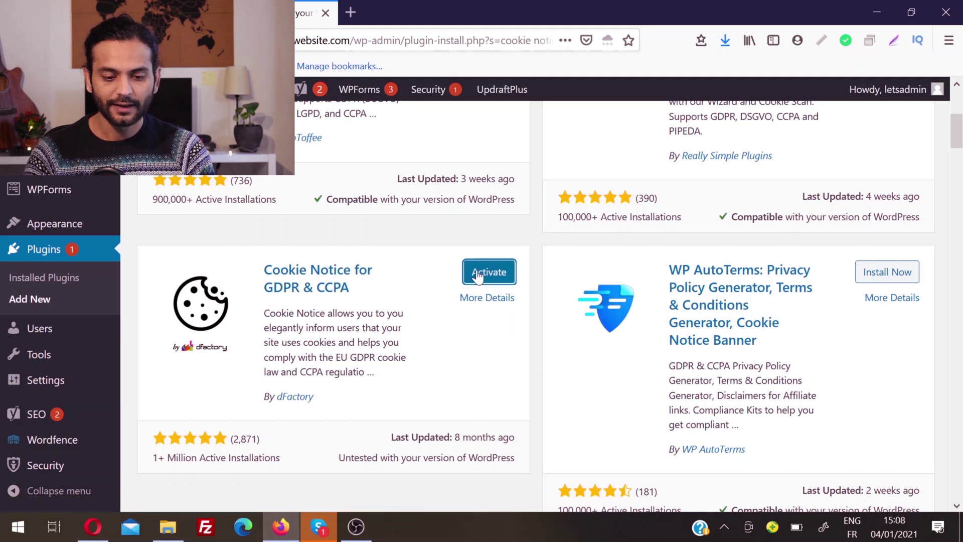
pyautogui.click(478, 274)
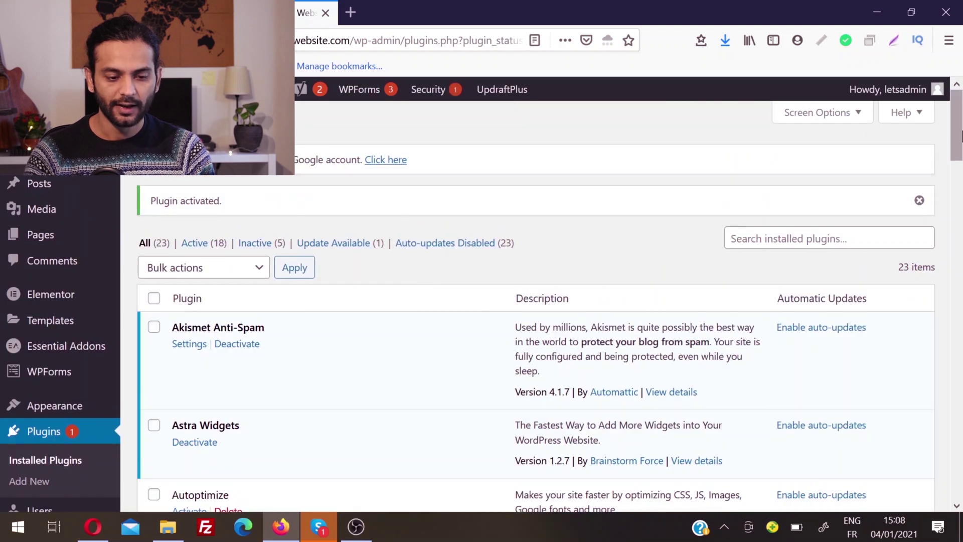
# Open the Settings > Cookie Notice page and select the accept button's label field
pyautogui.scroll(-3, 925, 182)
pyautogui.scroll(-2, 925, 182)
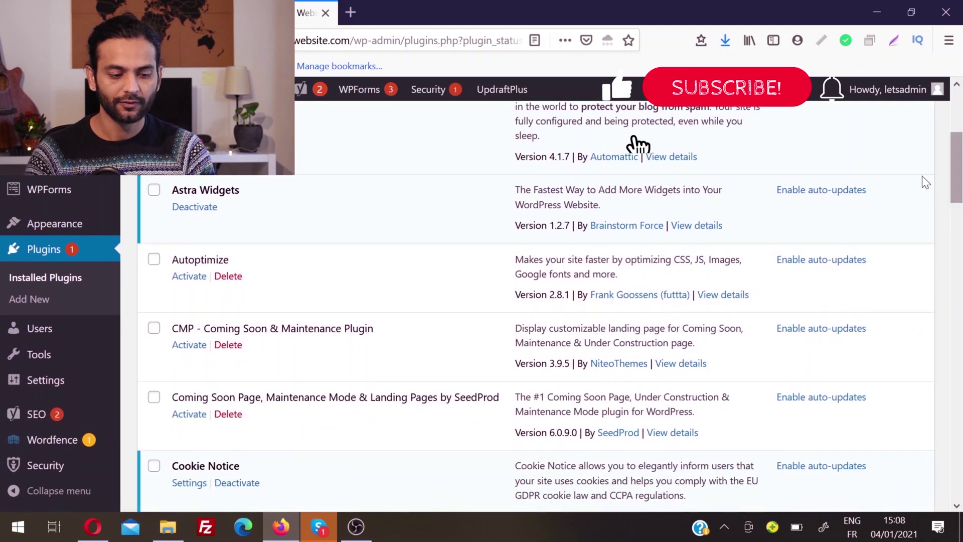
pyautogui.moveTo(45, 380)
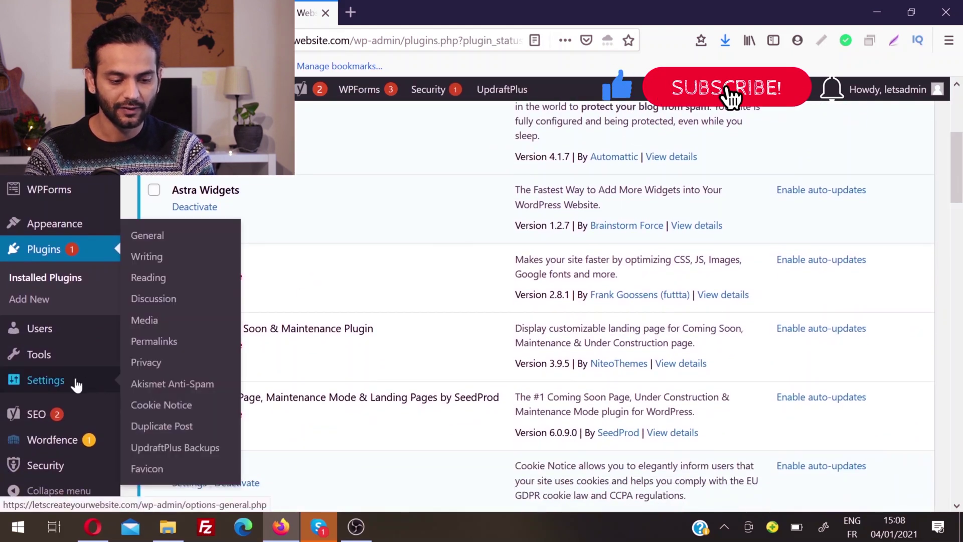
pyautogui.click(163, 409)
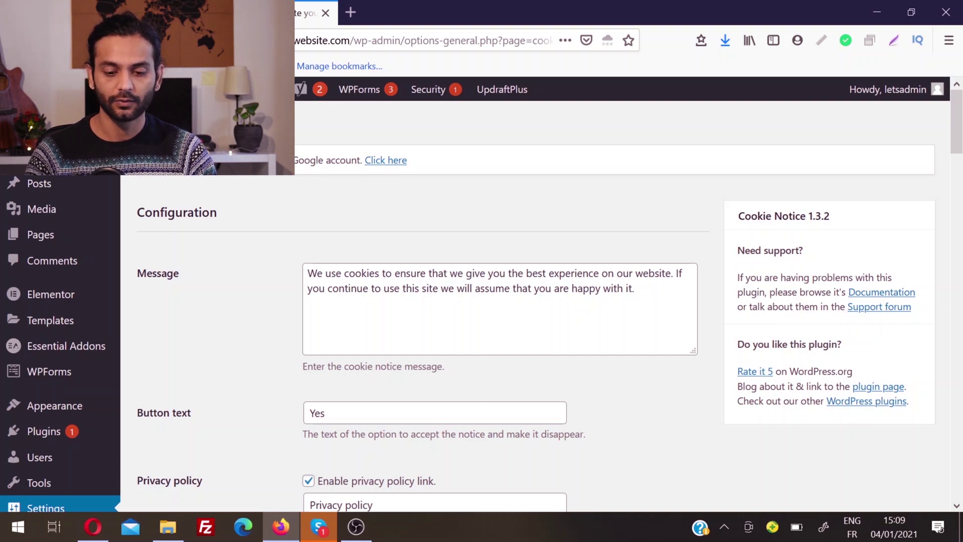
pyautogui.scroll(-3, 501, 301)
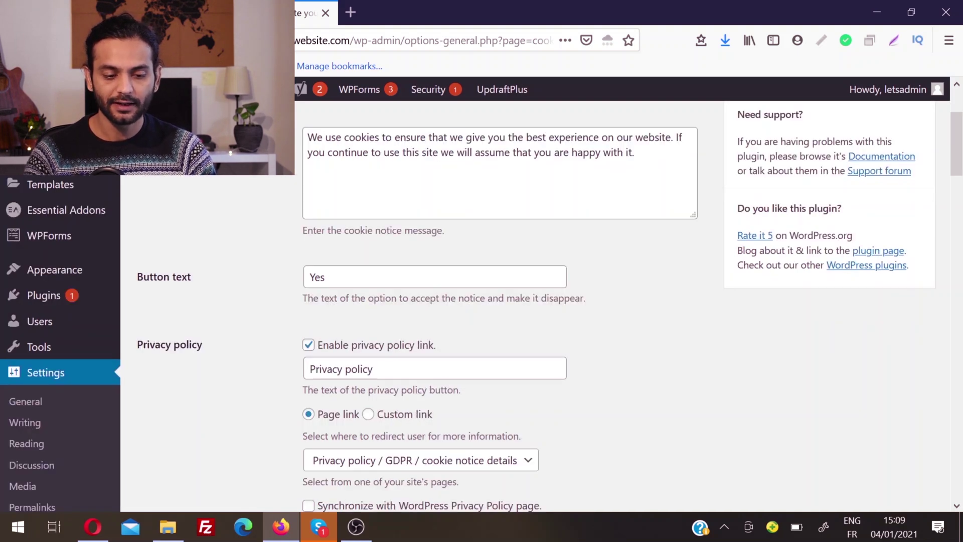
pyautogui.click(326, 276)
pyautogui.write('okay')
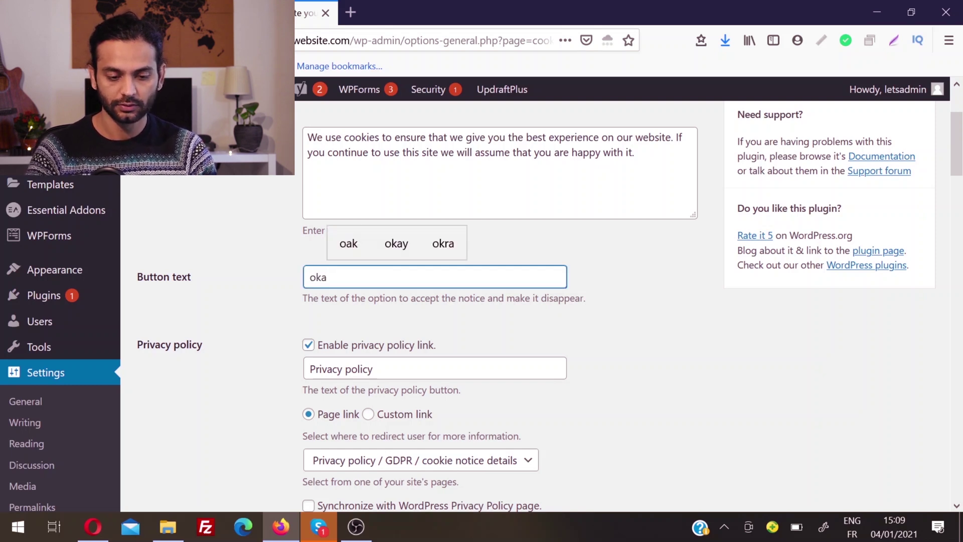
# Keep the accept label 'okay', preview the Privacy policy page, and leave the privacy policy link enabled
pyautogui.click(654, 346)
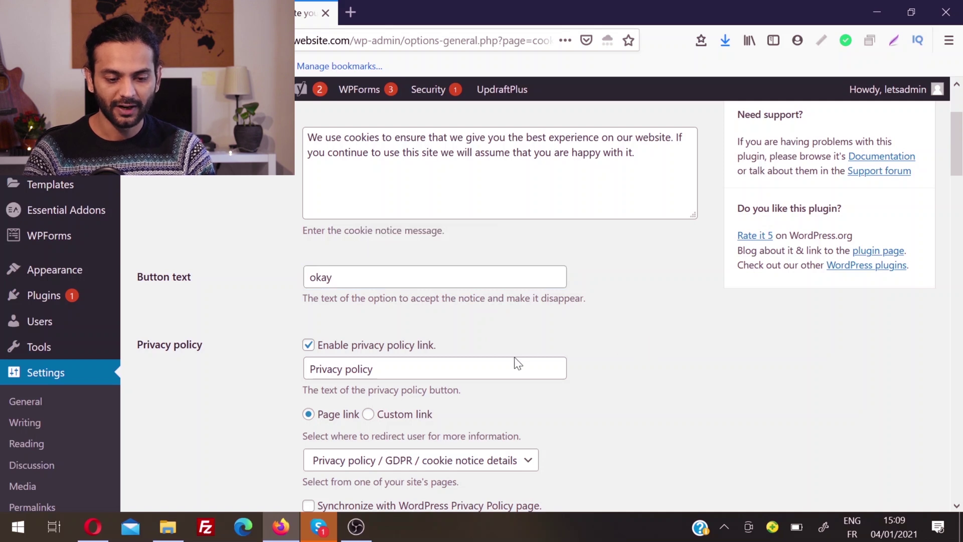
pyautogui.click(308, 346)
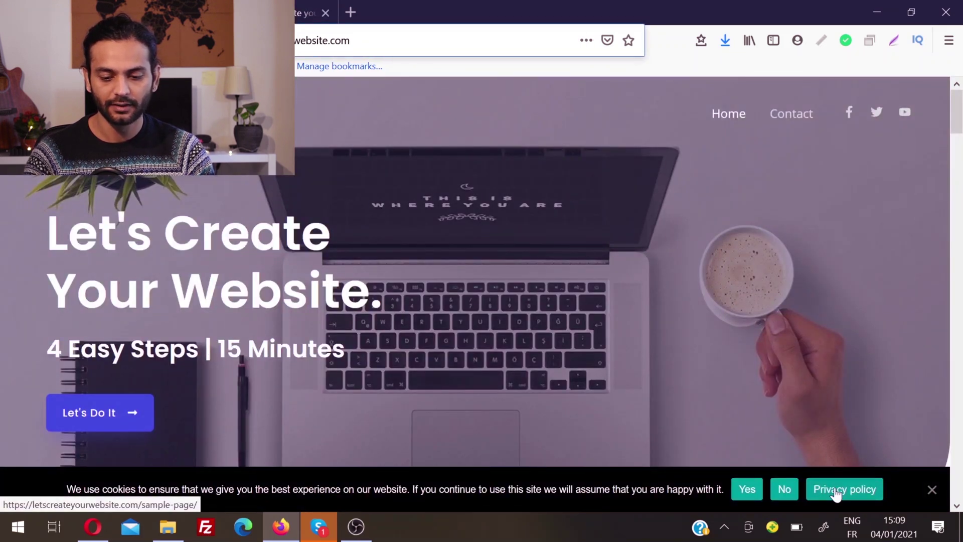
pyautogui.click(835, 494)
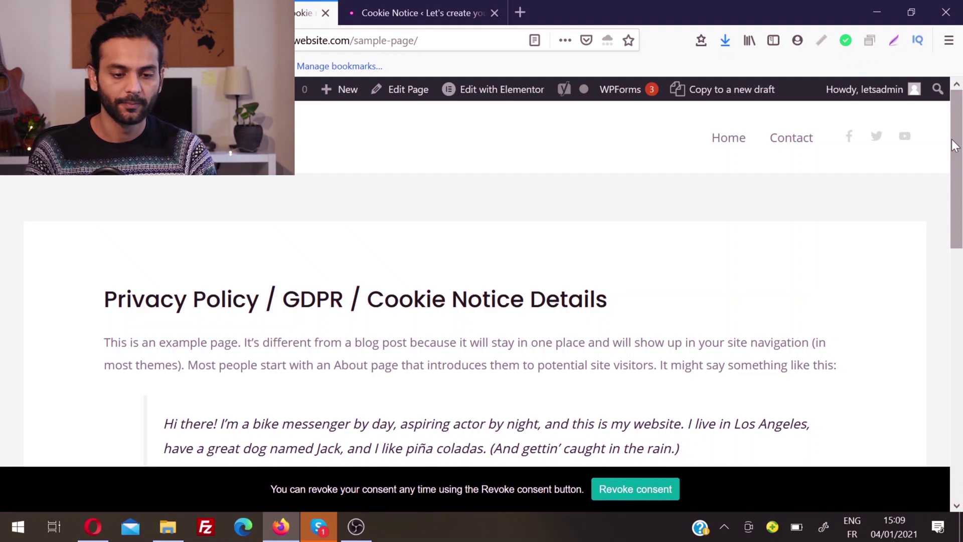
pyautogui.hotkey('ctrl', 'Tab')
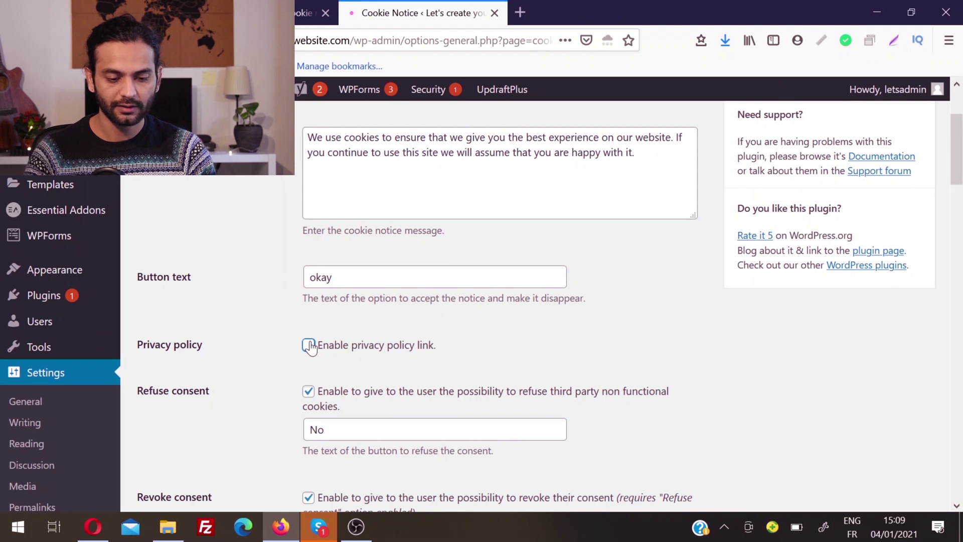
pyautogui.click(309, 345)
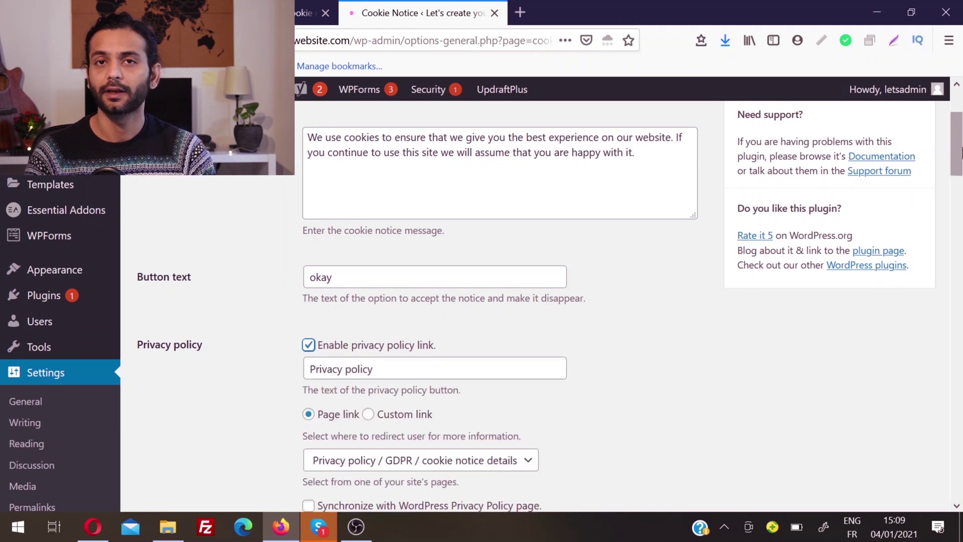
pyautogui.moveTo(960, 153); pyautogui.dragTo(960, 216)
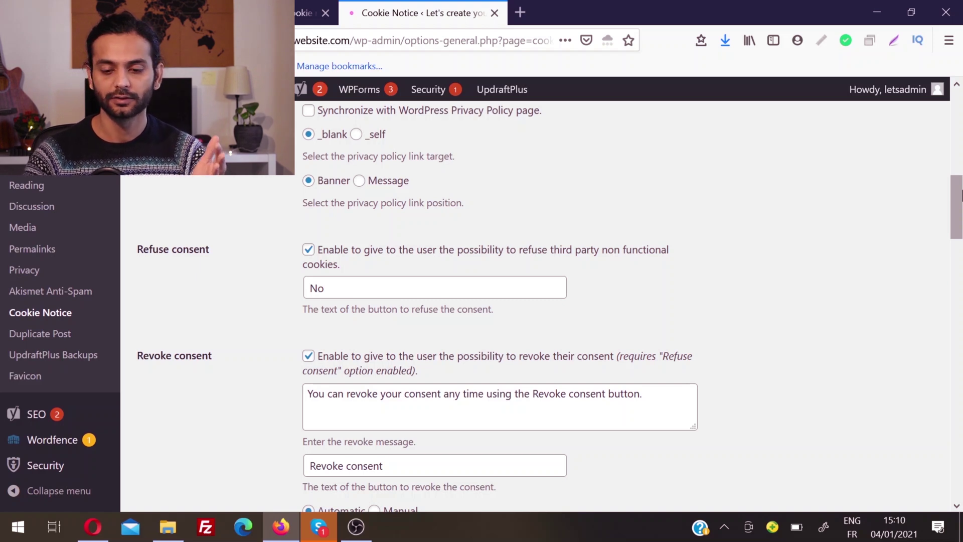
pyautogui.moveTo(961, 195); pyautogui.dragTo(961, 218)
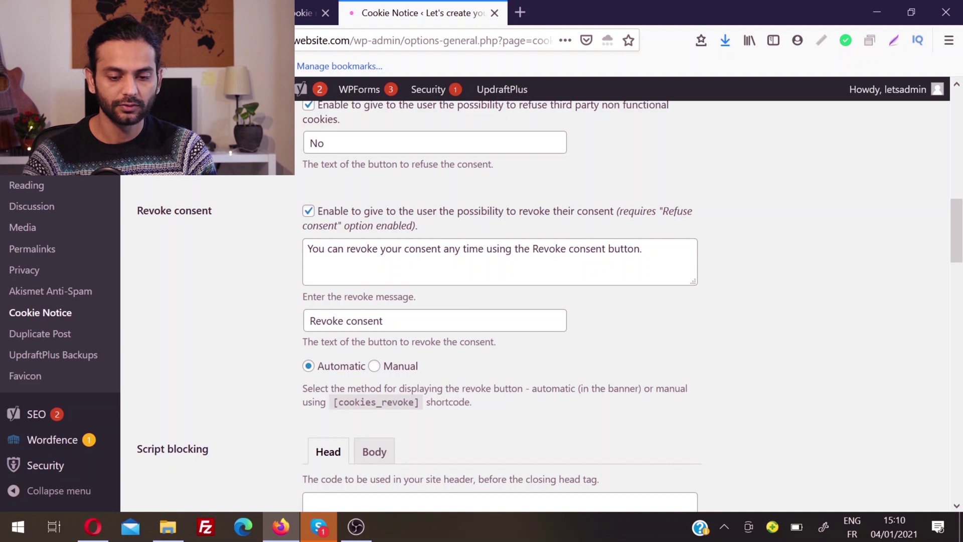
pyautogui.moveTo(961, 246); pyautogui.dragTo(960, 288)
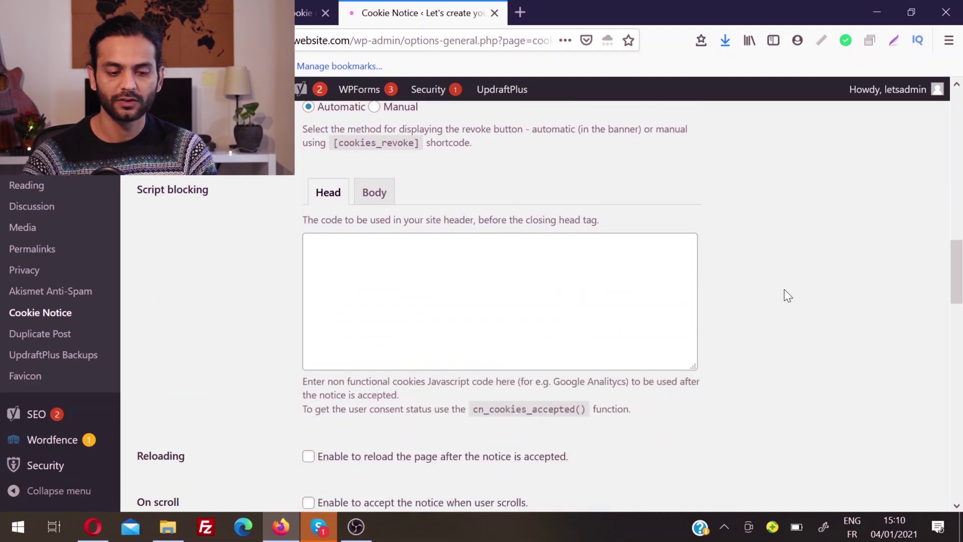
pyautogui.moveTo(956, 271); pyautogui.dragTo(956, 311)
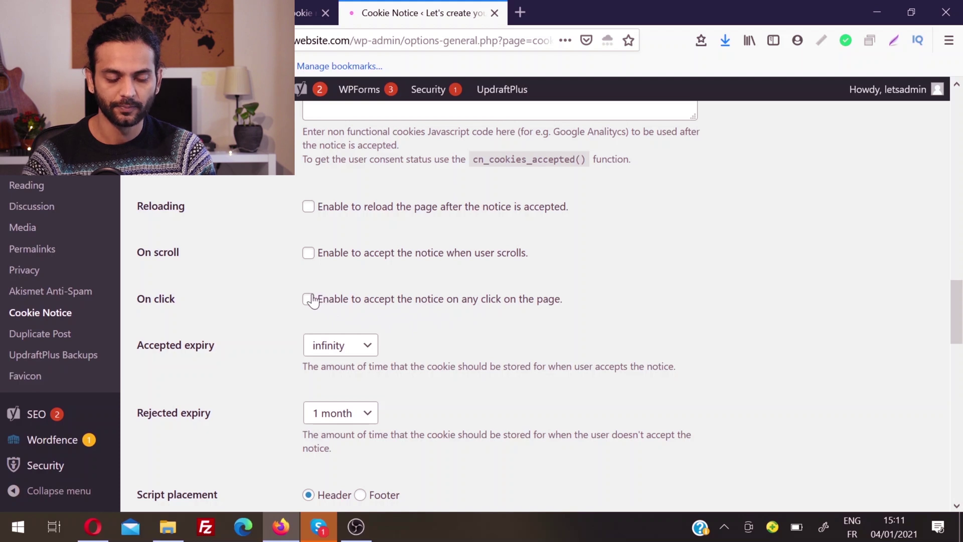
# Leave Script placement on Header and tick the option to delete plugin data on deactivation
pyautogui.scroll(-2, 346, 291)
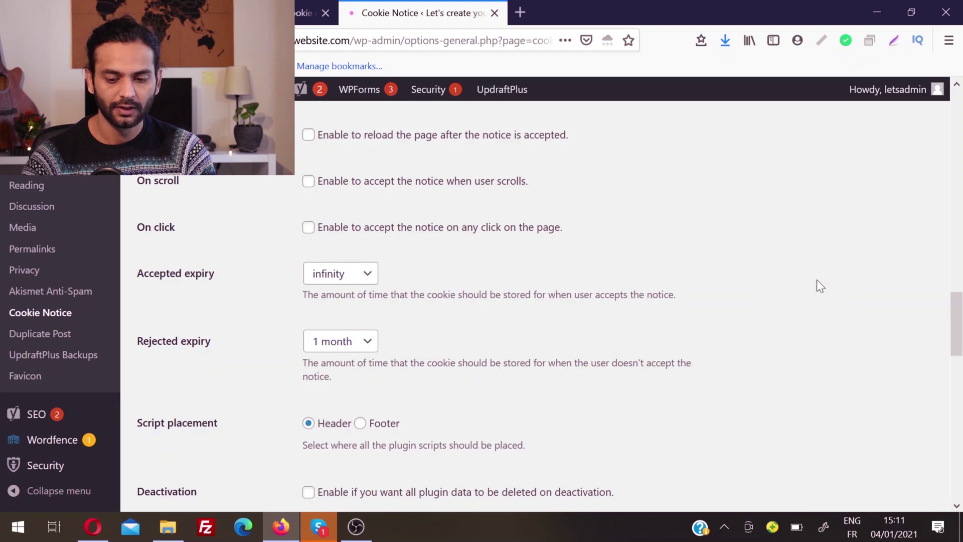
pyautogui.moveTo(957, 322); pyautogui.dragTo(960, 341)
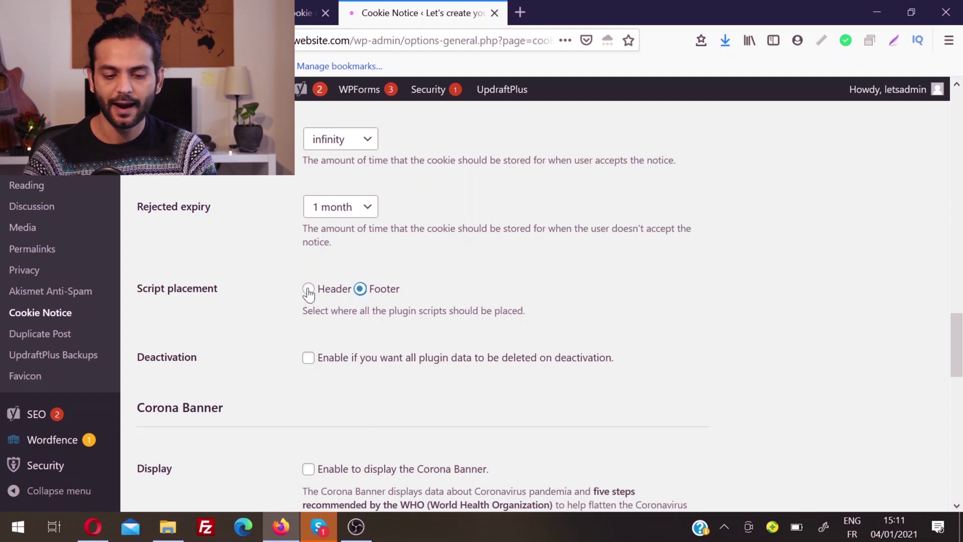
pyautogui.scroll(-2, 529, 299)
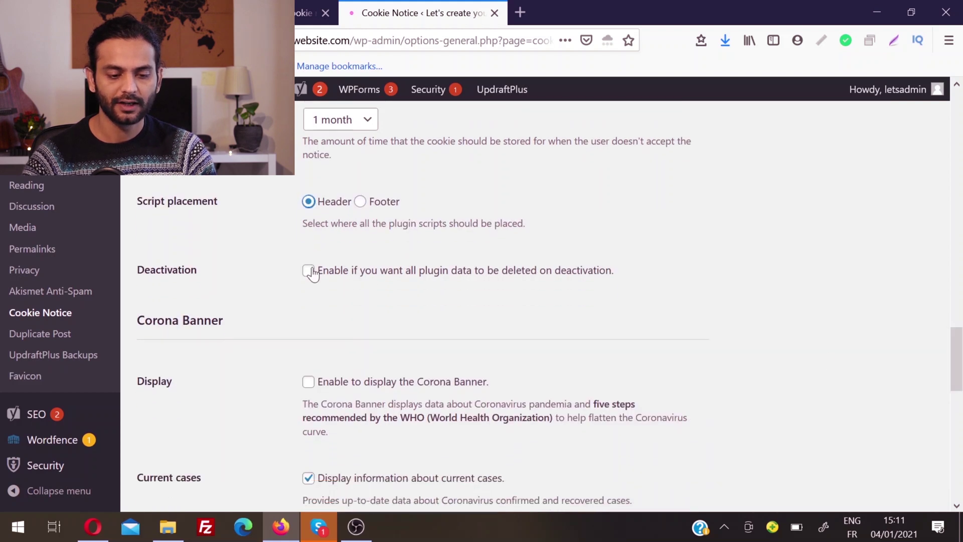
pyautogui.click(308, 273)
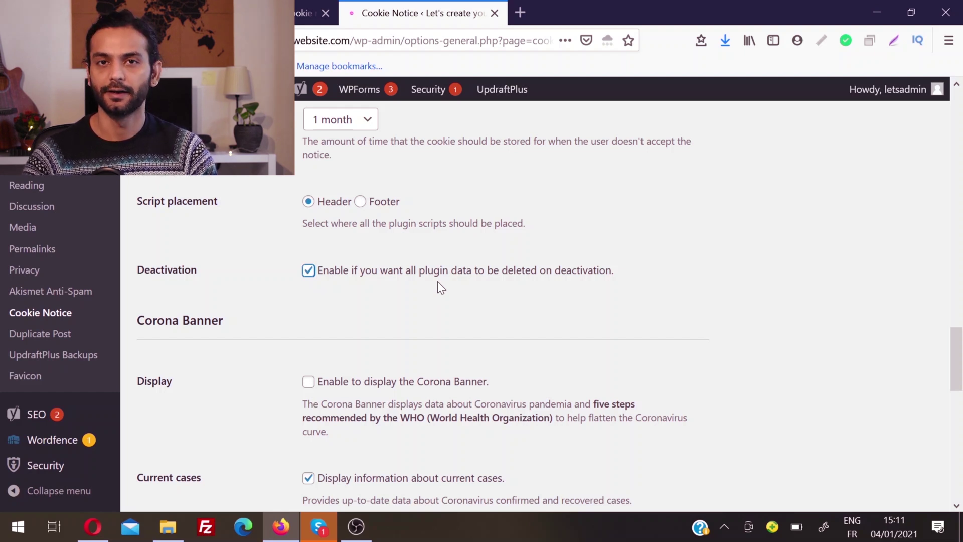
# Set the Design bar opacity to 92, save the Cookie Notice settings, and view the front page
pyautogui.moveTo(960, 359); pyautogui.dragTo(960, 382)
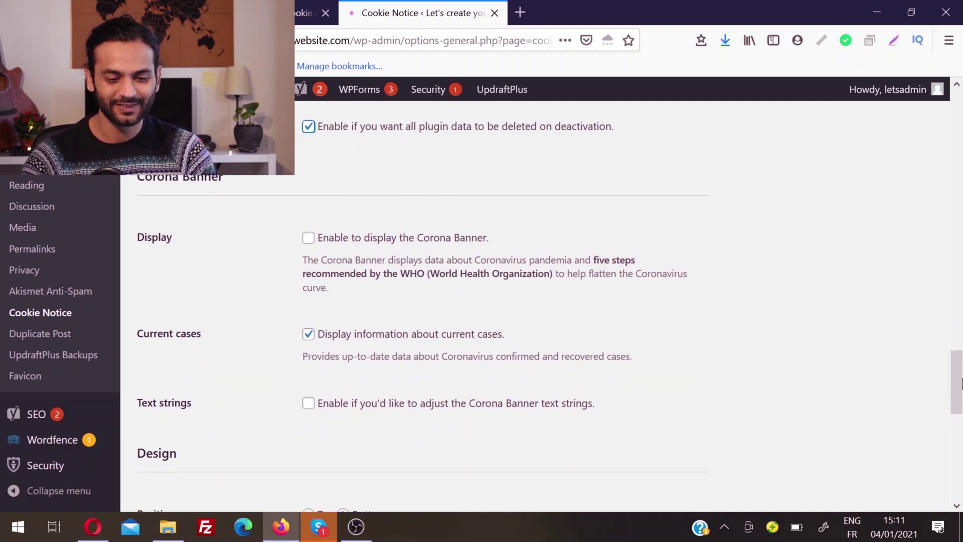
pyautogui.moveTo(961, 382); pyautogui.dragTo(960, 438)
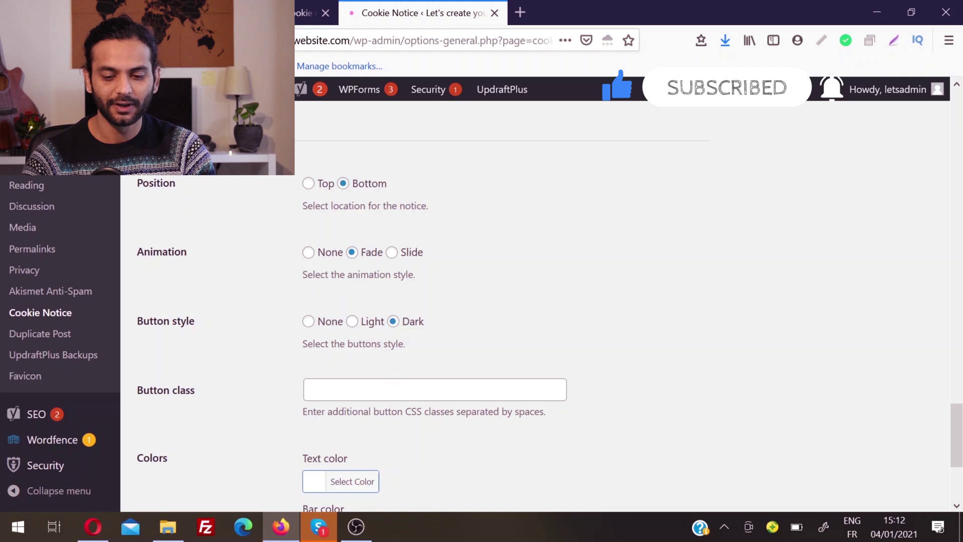
pyautogui.moveTo(958, 425); pyautogui.dragTo(958, 438)
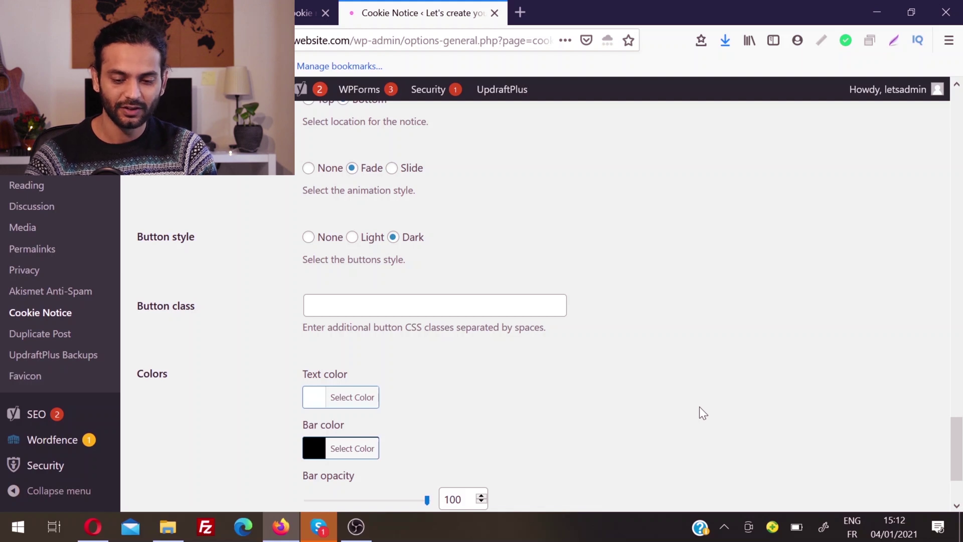
pyautogui.moveTo(958, 449); pyautogui.dragTo(961, 464)
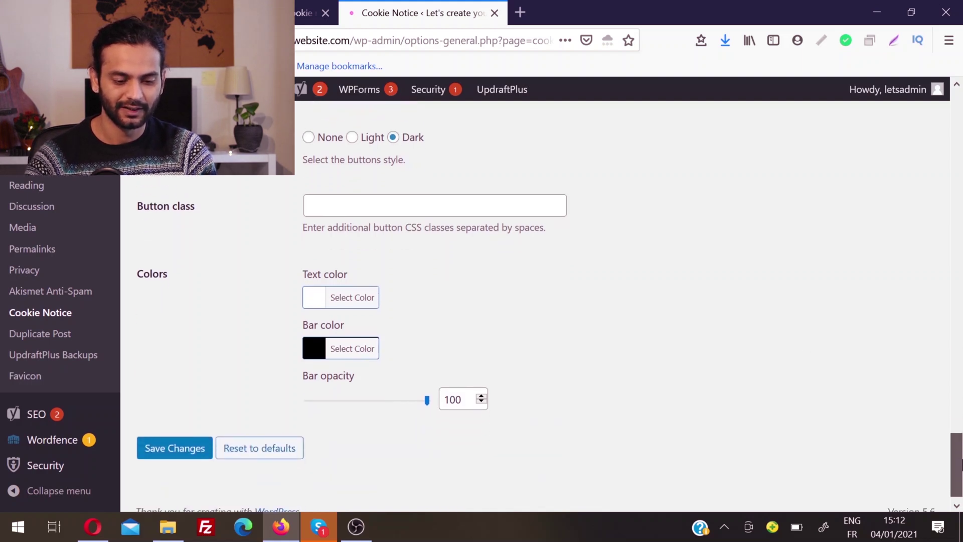
pyautogui.click(408, 400)
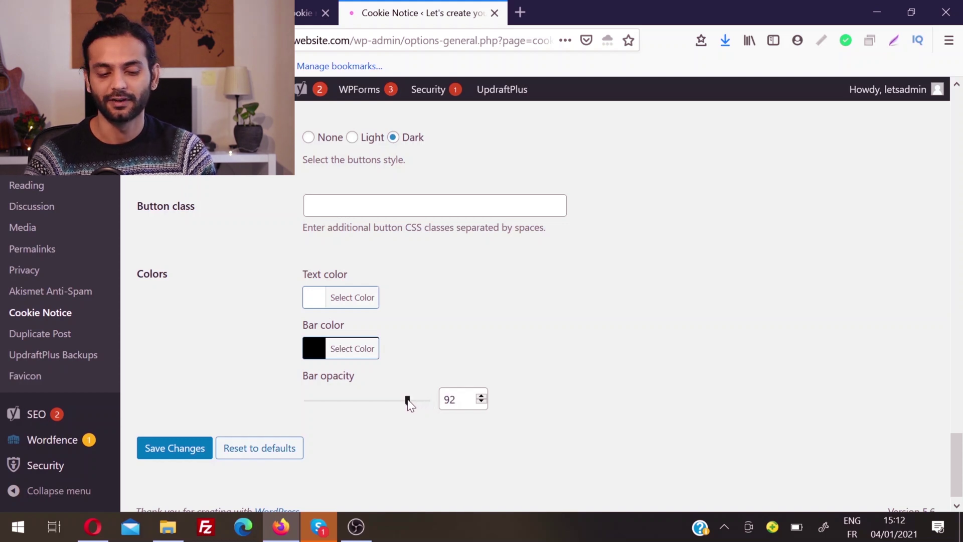
pyautogui.click(181, 450)
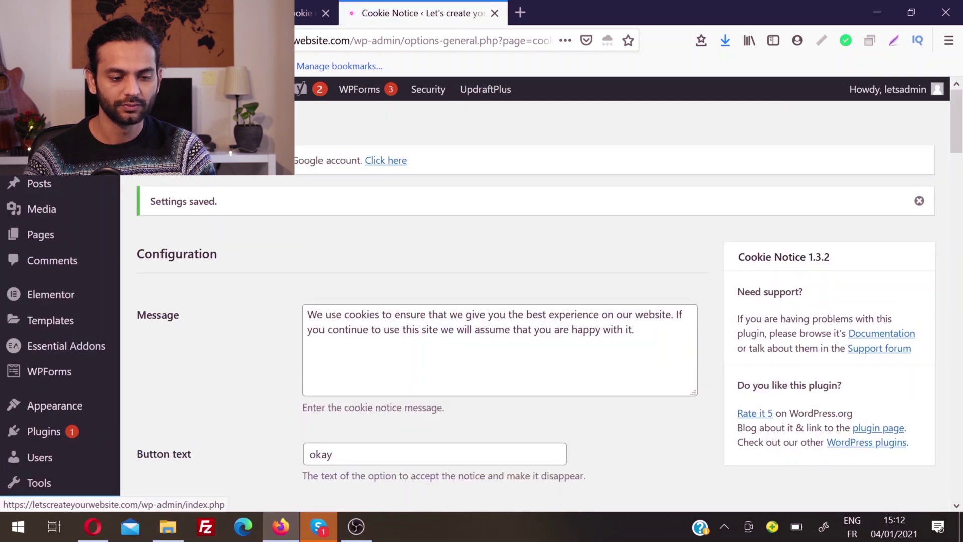
pyautogui.click(190, 89)
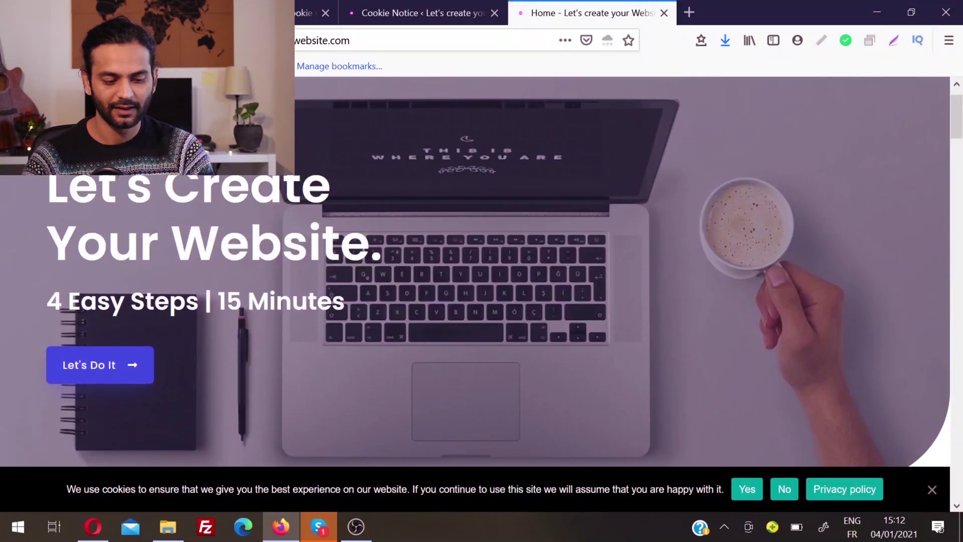
# Accept cookies on the front-page bar, then revoke consent to bring the notice back
pyautogui.moveTo(75, 489); pyautogui.dragTo(410, 488)
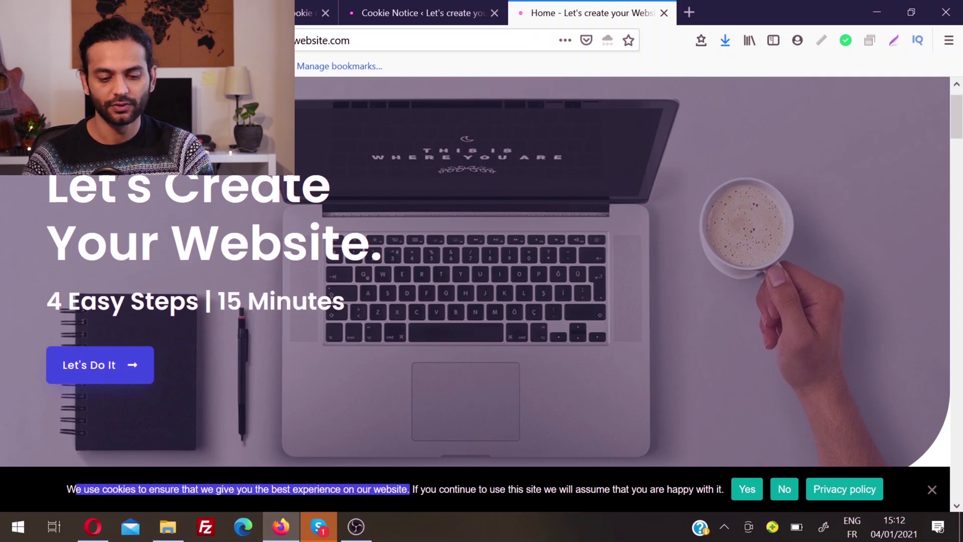
pyautogui.click(410, 489)
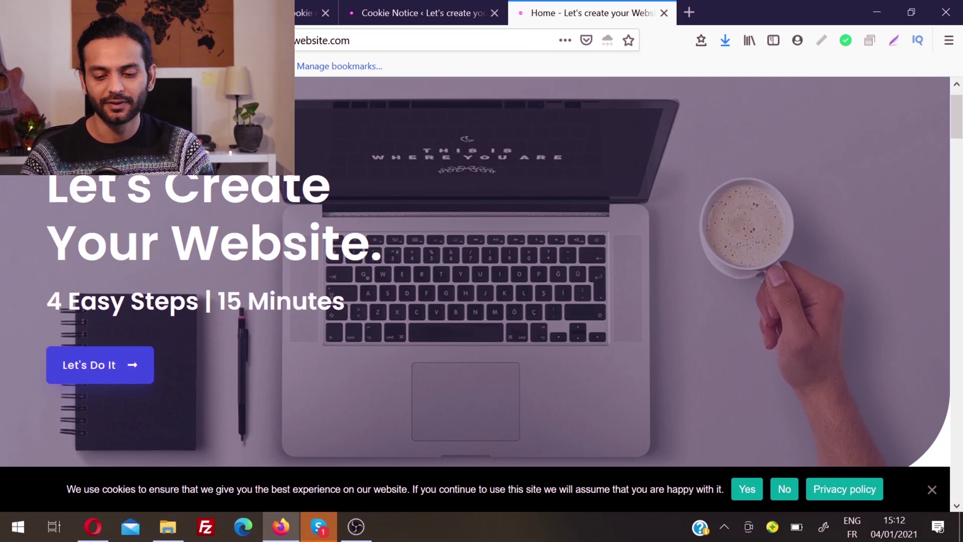
pyautogui.click(752, 490)
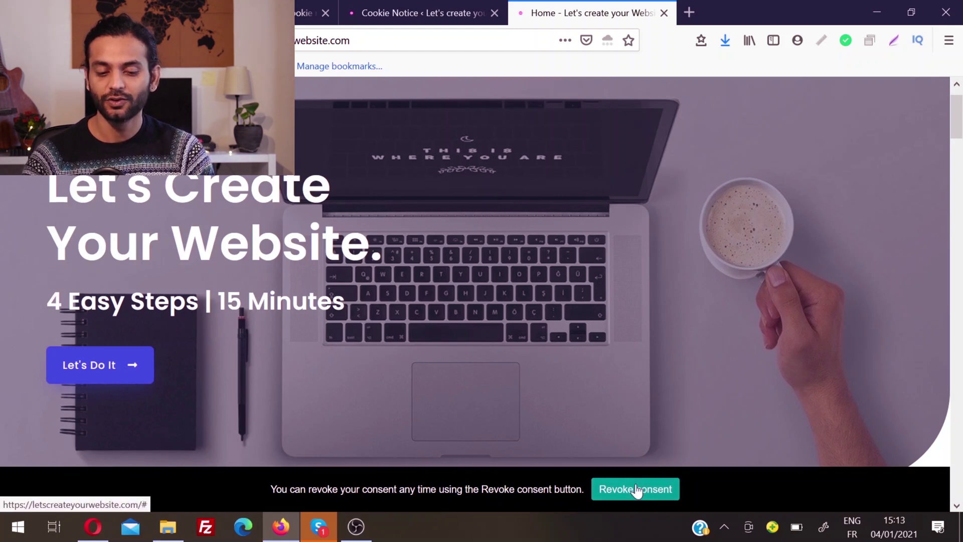
pyautogui.click(636, 490)
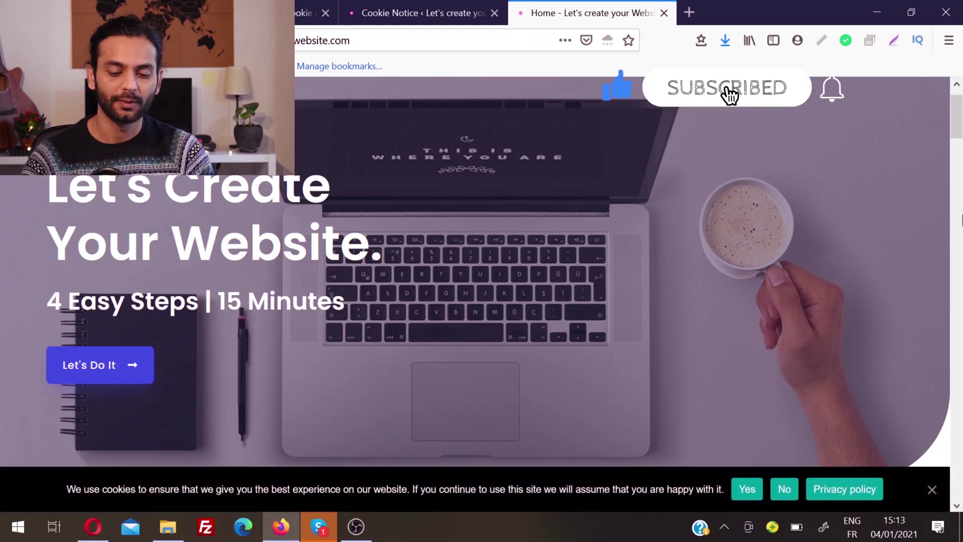
# Decline cookies, revoke consent again, and follow the bar's Privacy policy link
pyautogui.click(785, 489)
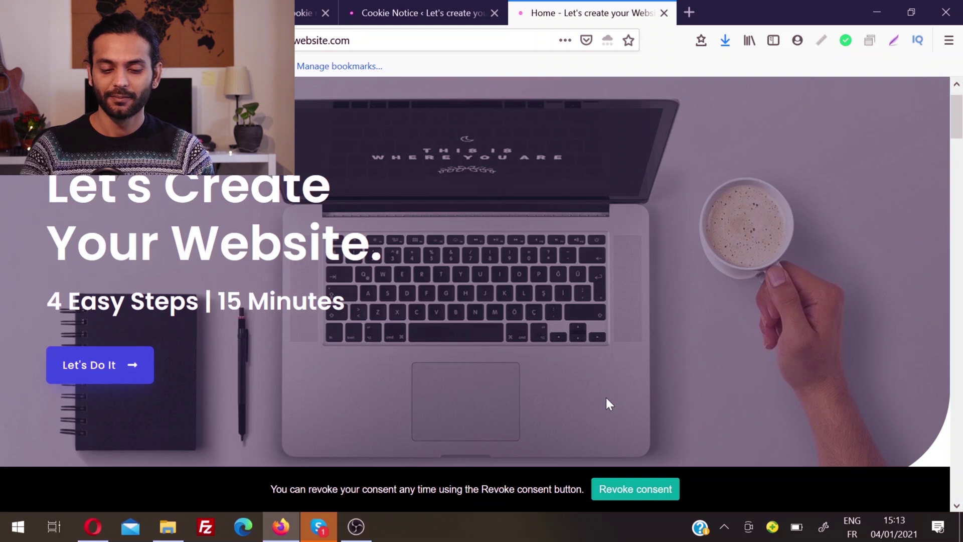
pyautogui.click(638, 489)
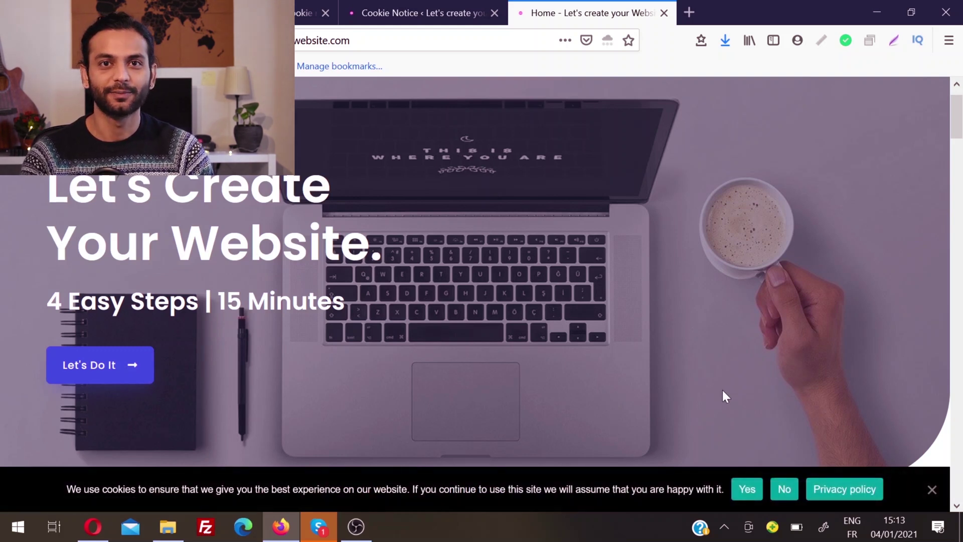
pyautogui.click(834, 490)
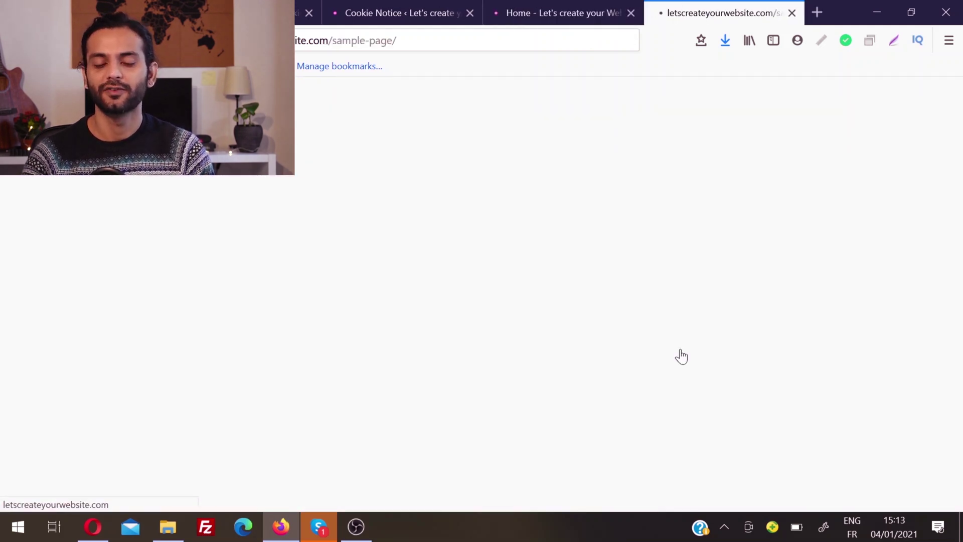